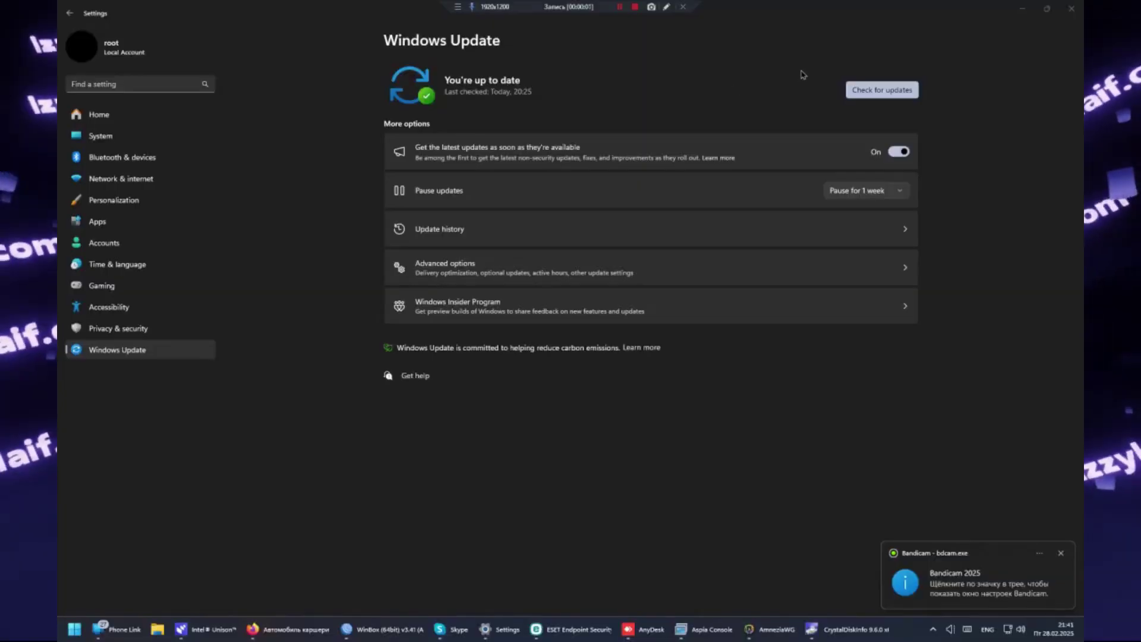
Step: Check for updates, pause updates for 1 week, and turn off getting the latest updates early
left_click(908, 90)
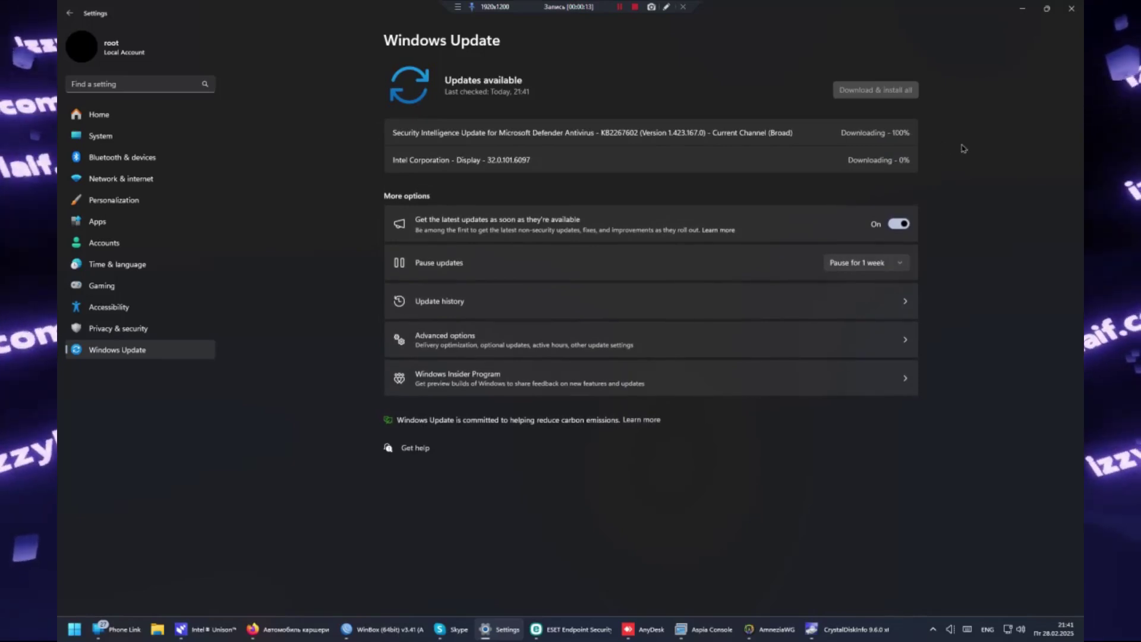
left_click(839, 264)
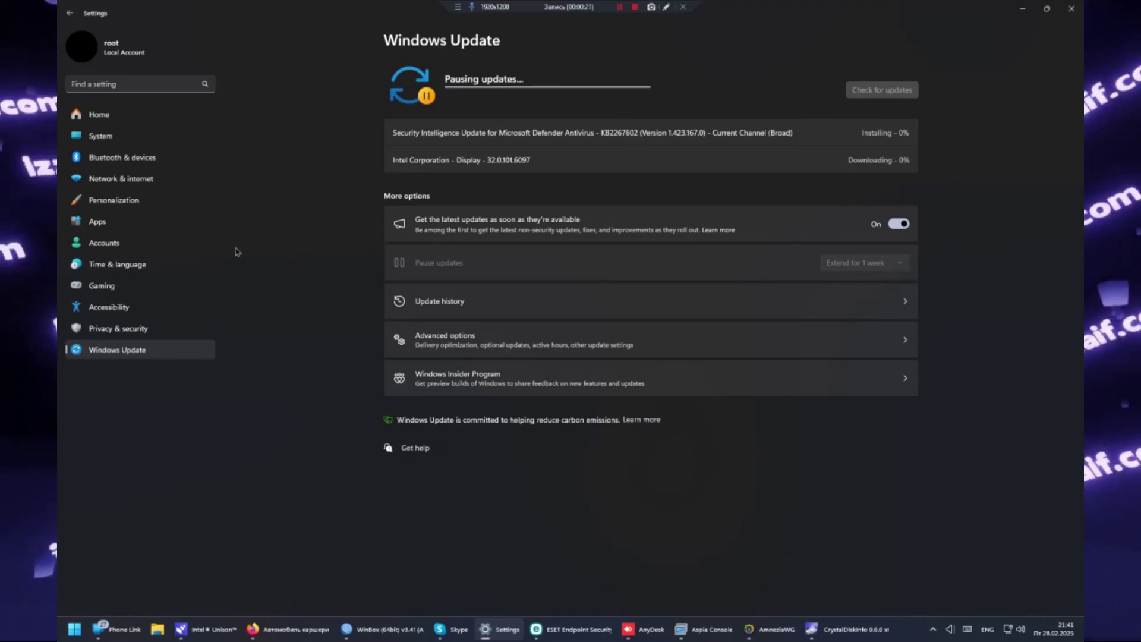
left_click(424, 279)
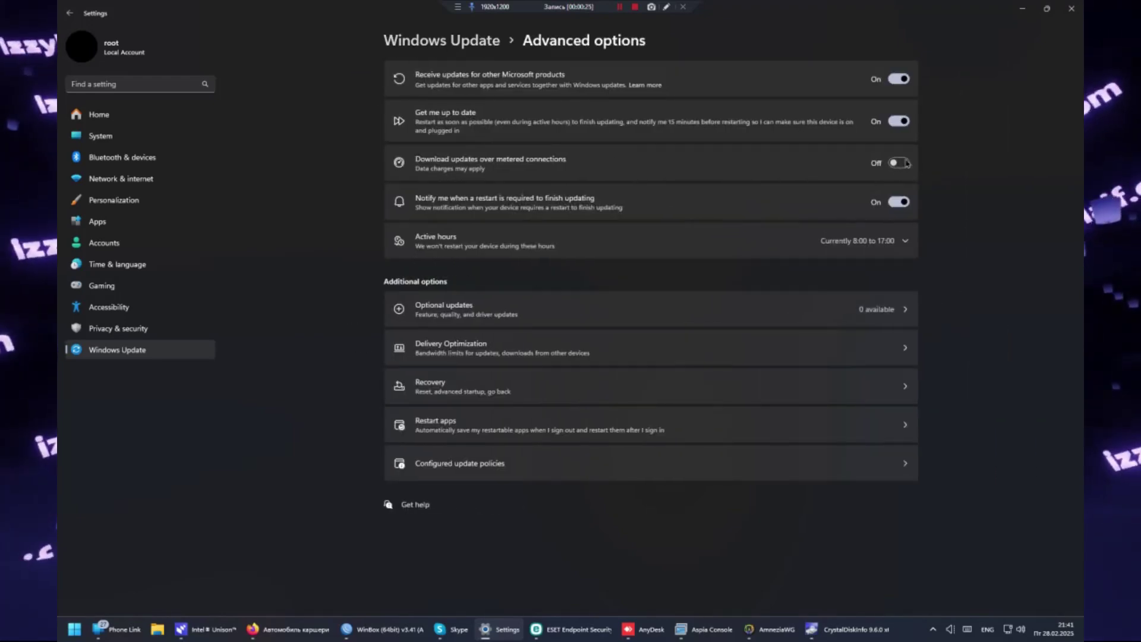
left_click(70, 13)
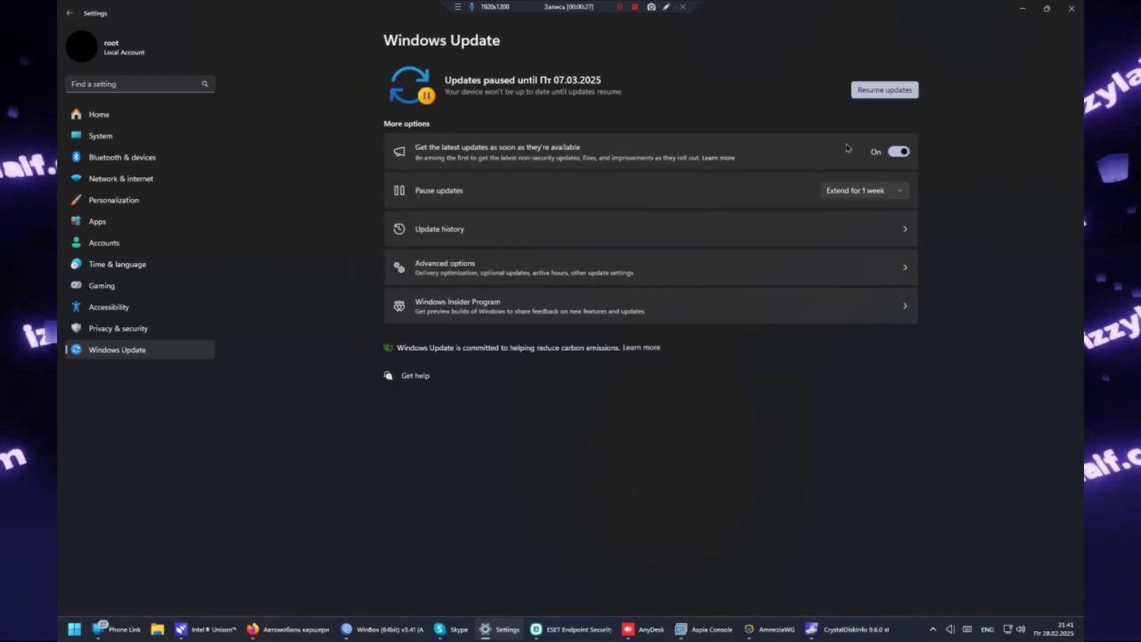
left_click(898, 153)
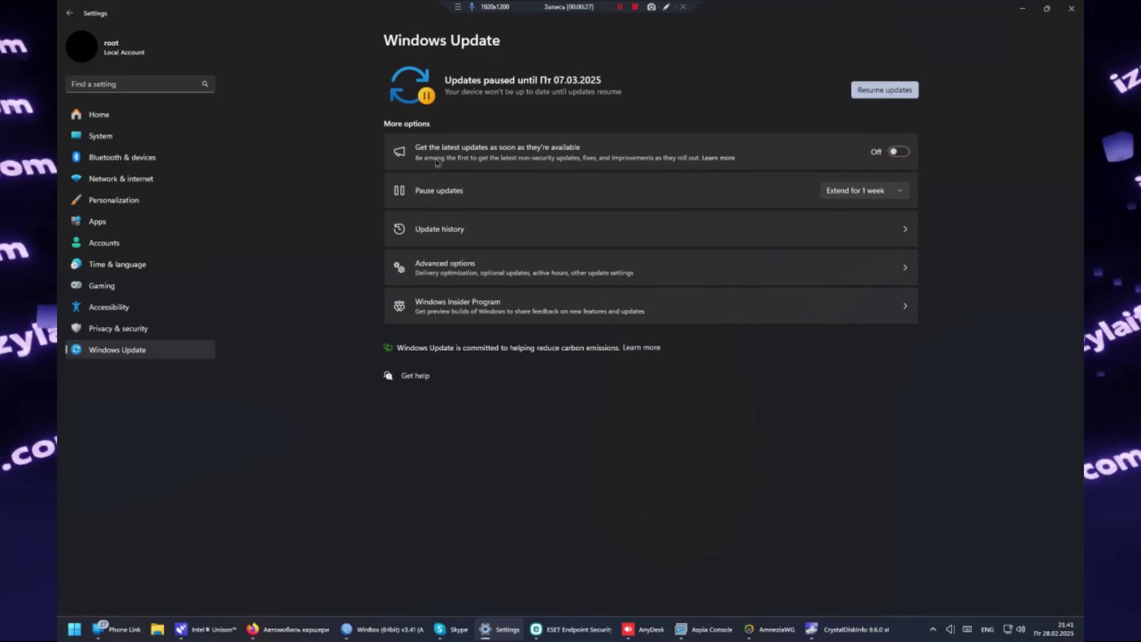
Step: Set the Ethernet connection as a metered connection
left_click(143, 181)
left_click(453, 191)
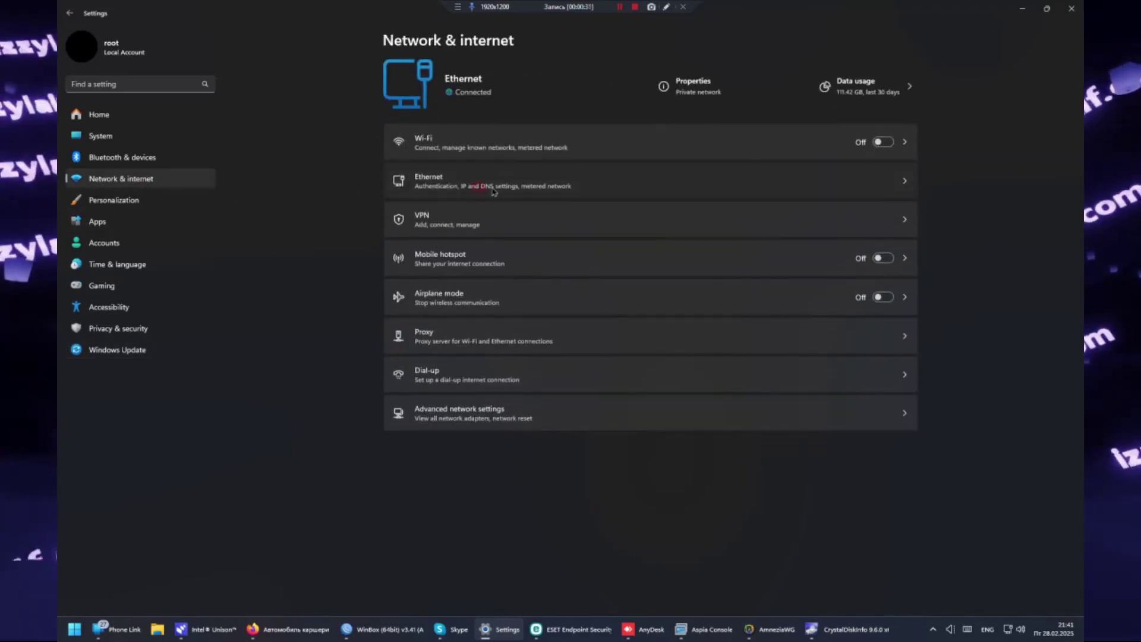
left_click(884, 262)
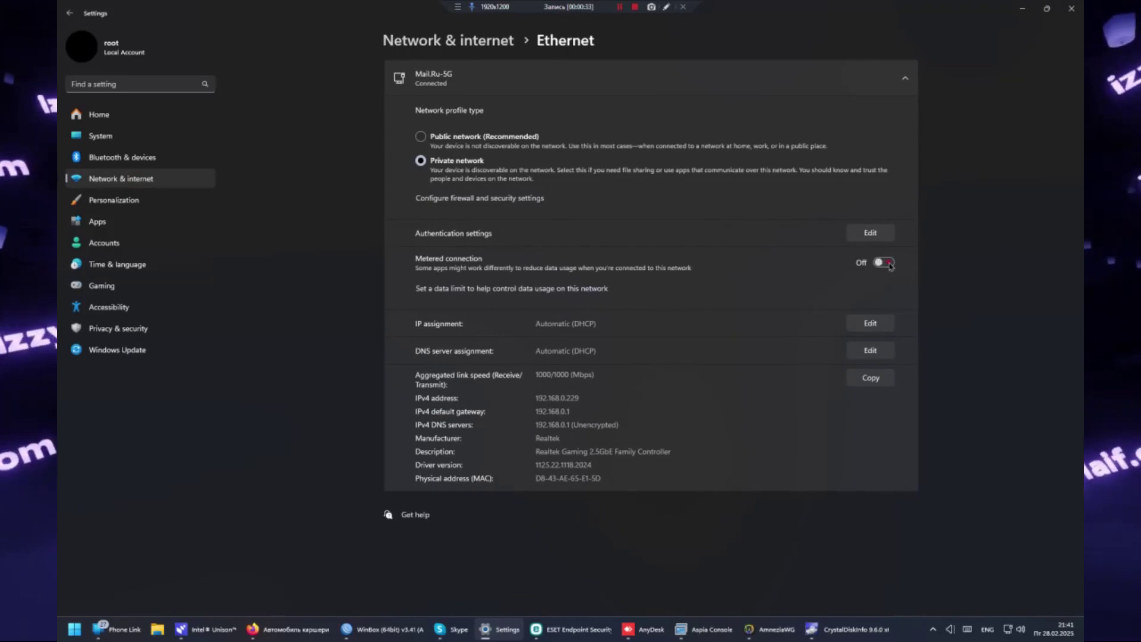
right_click(298, 629)
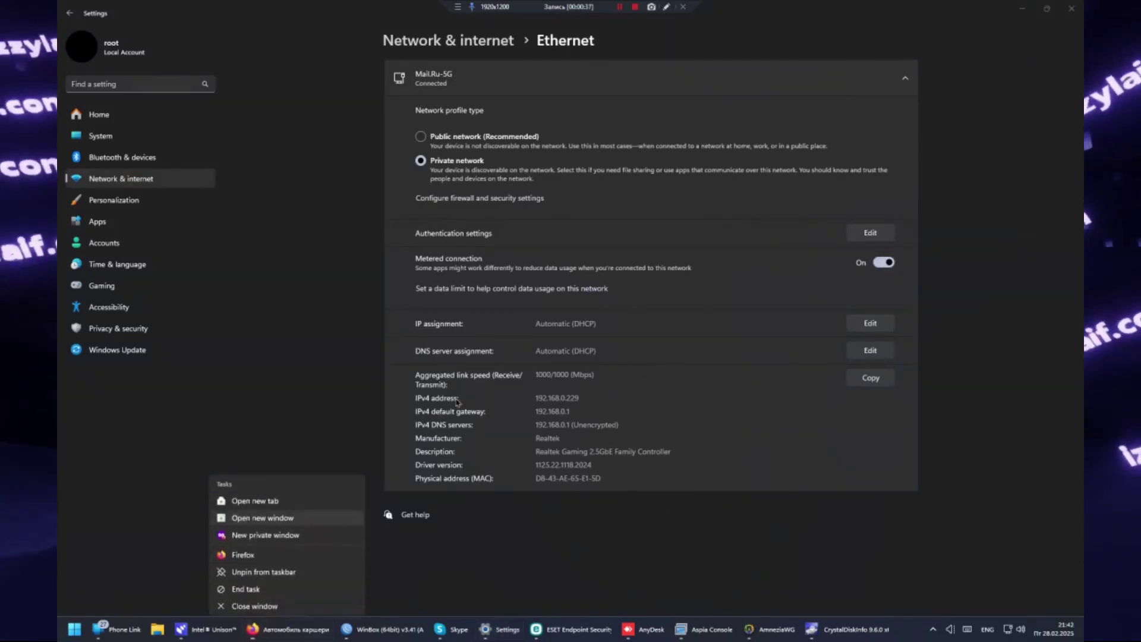
Step: Open a private Firefox window and search Google for 'windows update hide'
left_click(317, 531)
type("wi")
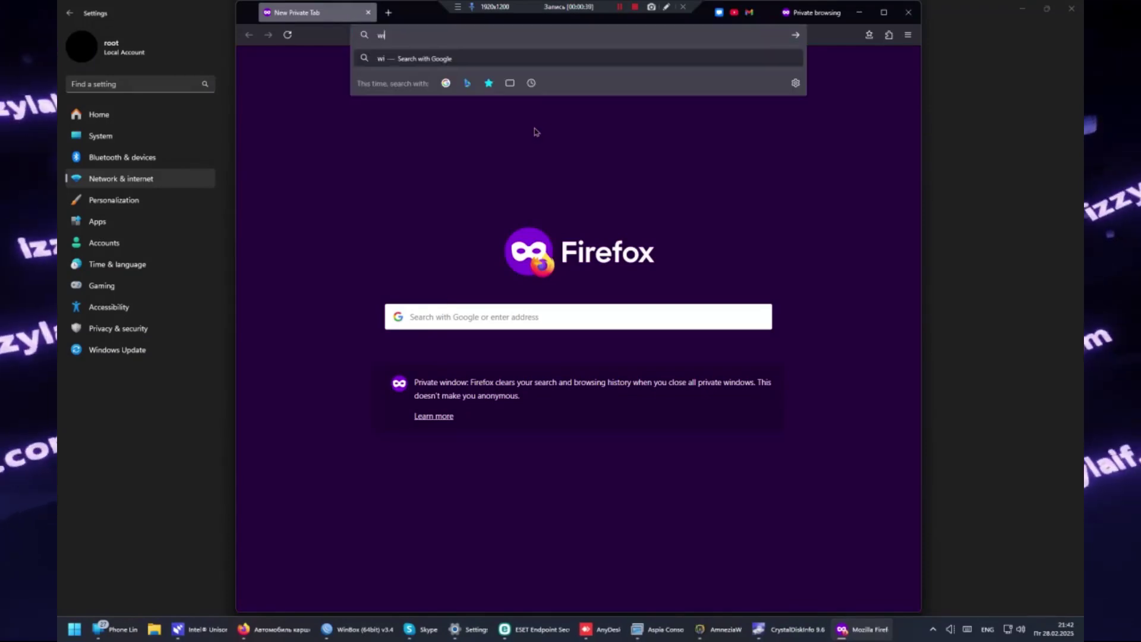
type("ndows update hide")
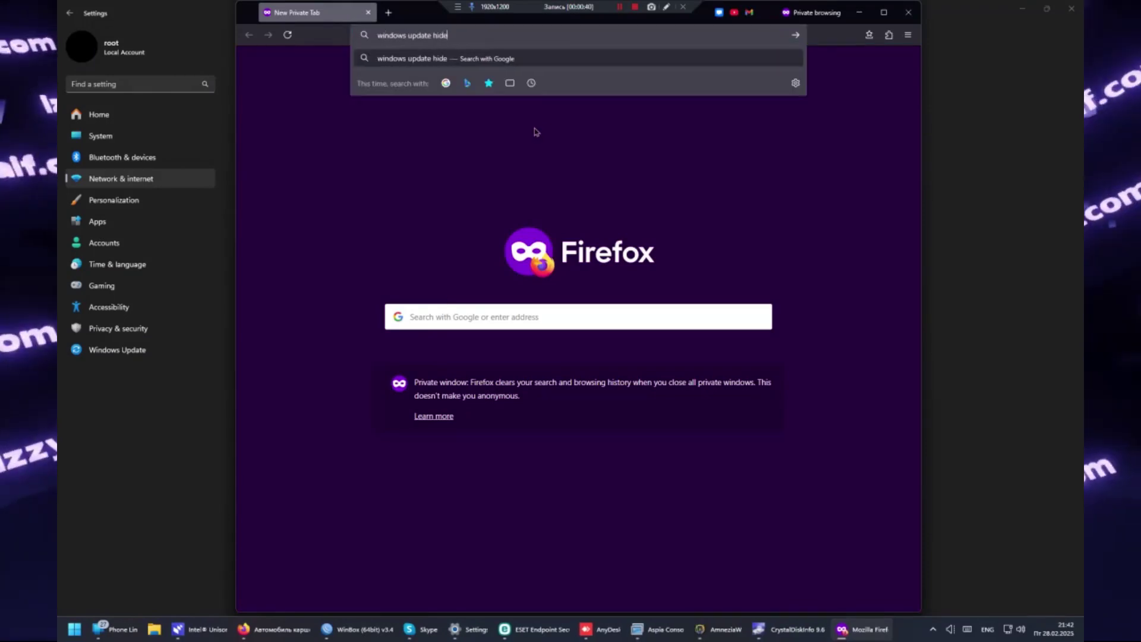
key("Return")
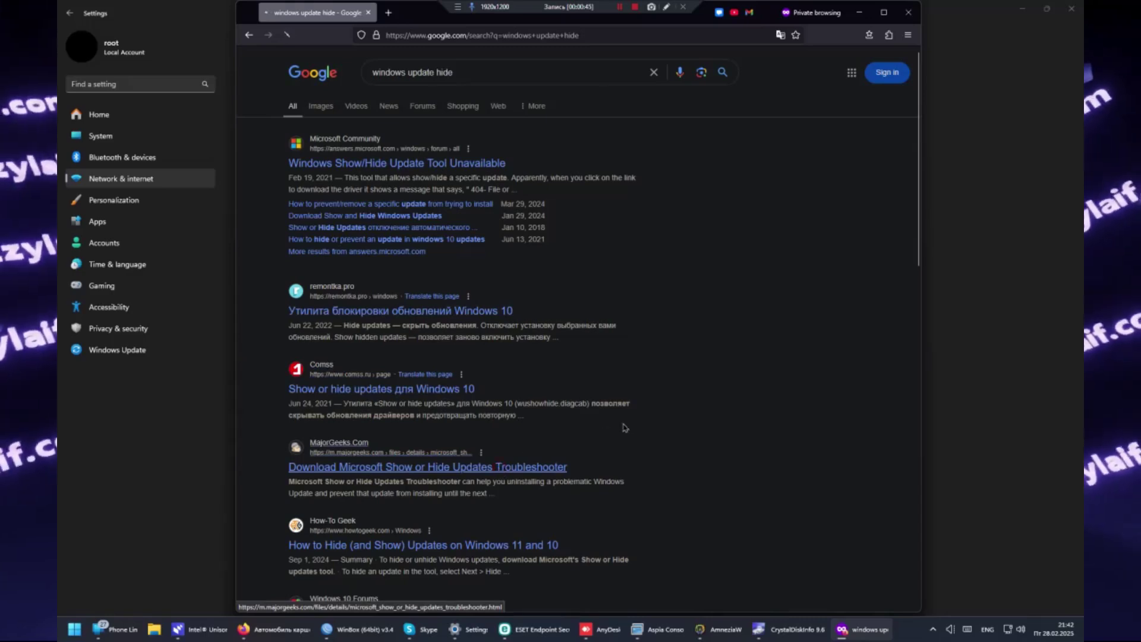
Step: View the MajorGeeks troubleshooter download page, then go back to the search results
left_click(500, 468)
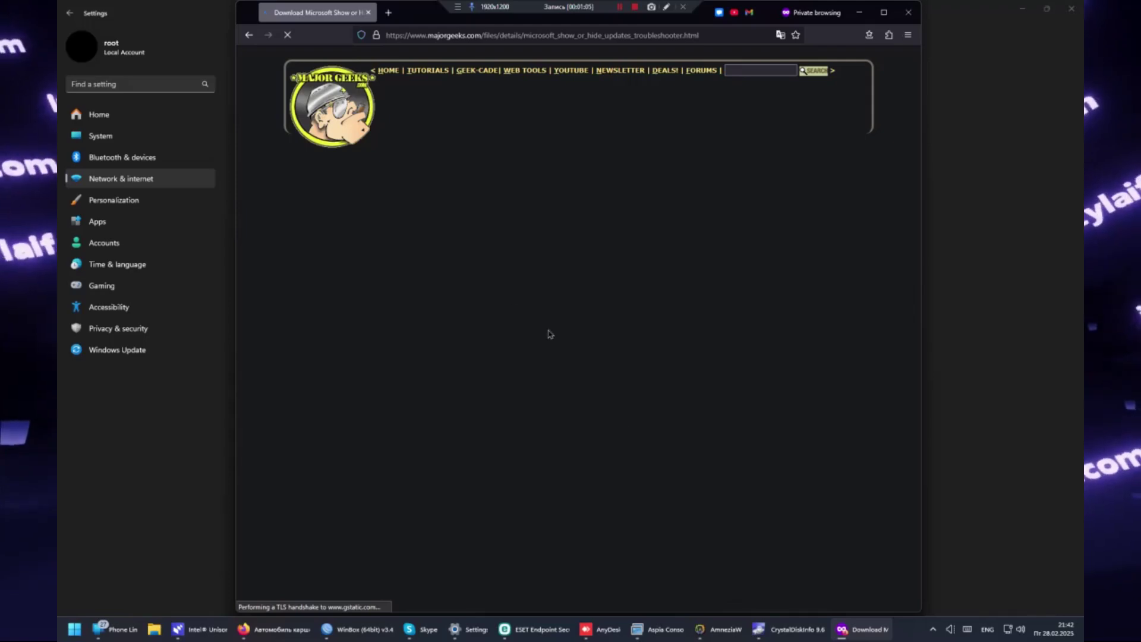
key("alt+Left")
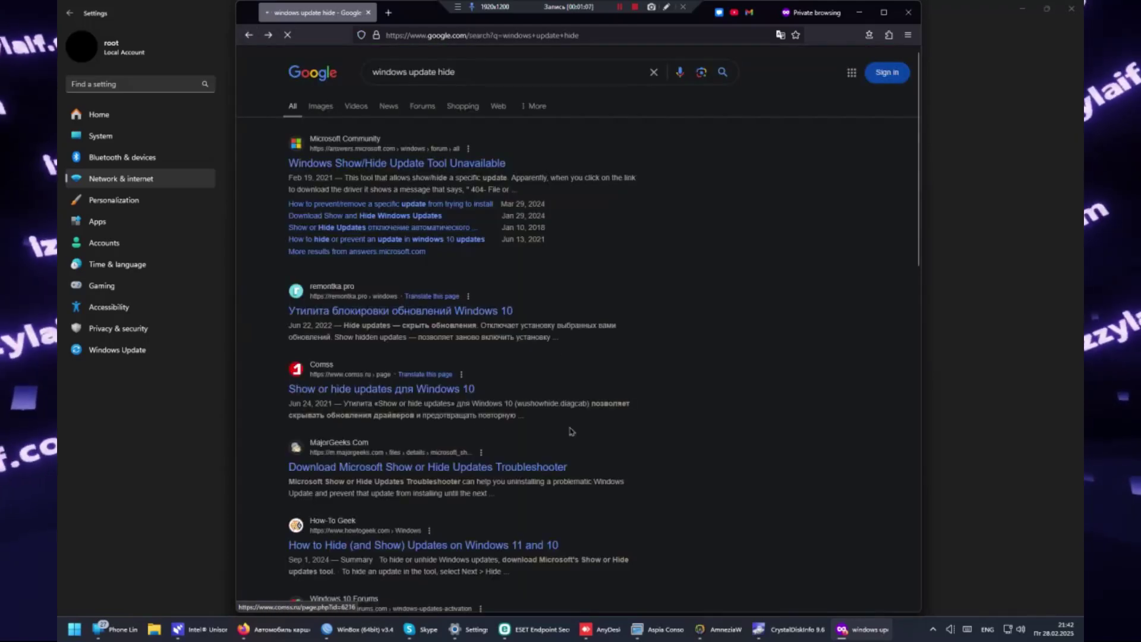
key("alt+Right")
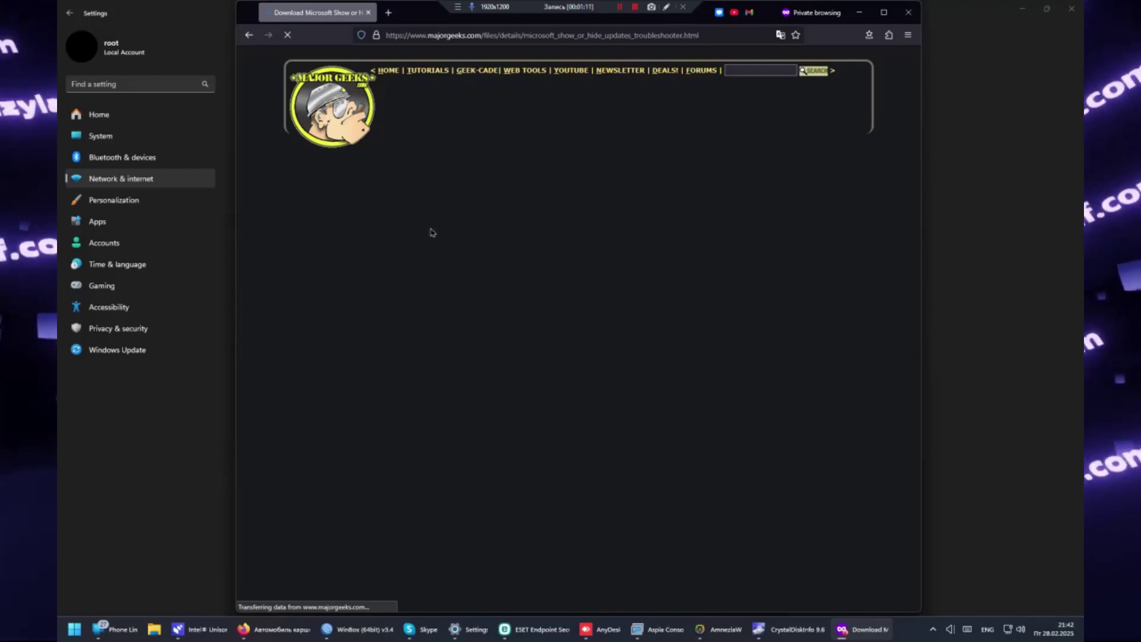
key("alt+Left")
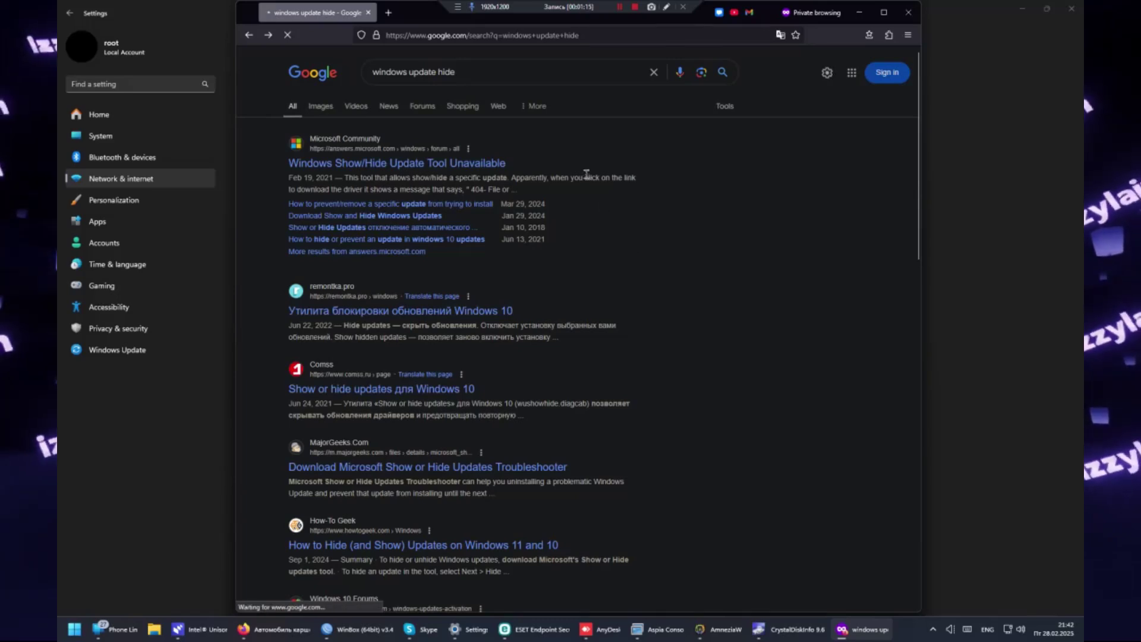
Step: Follow the Microsoft Community thread to the TenForums tutorial and download wushowhide.zip
left_click(493, 164)
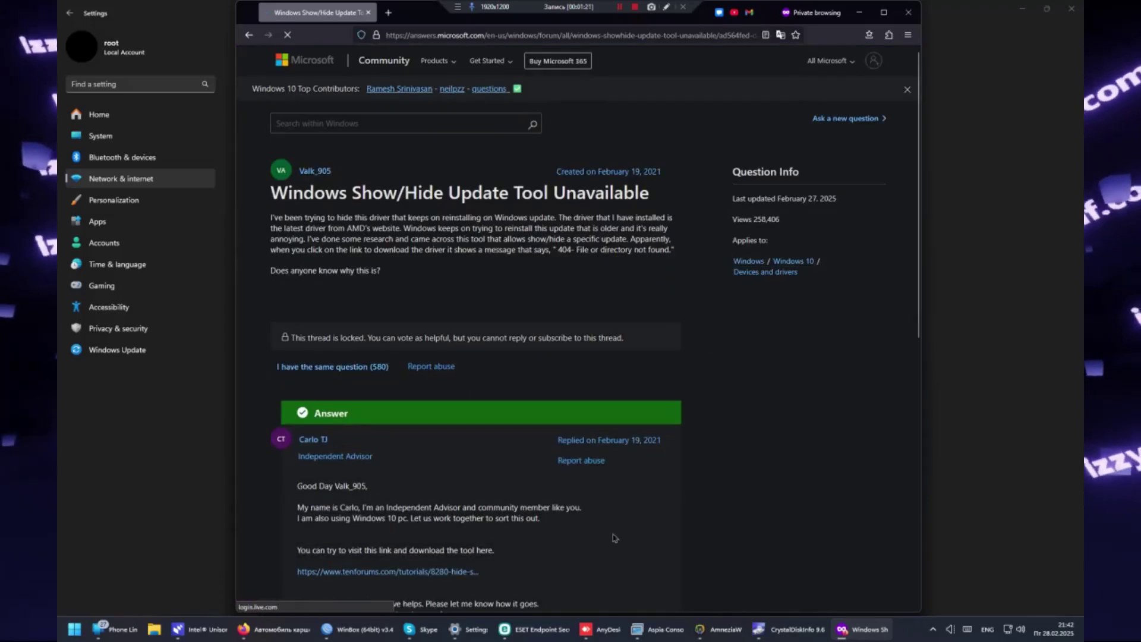
left_click(416, 571)
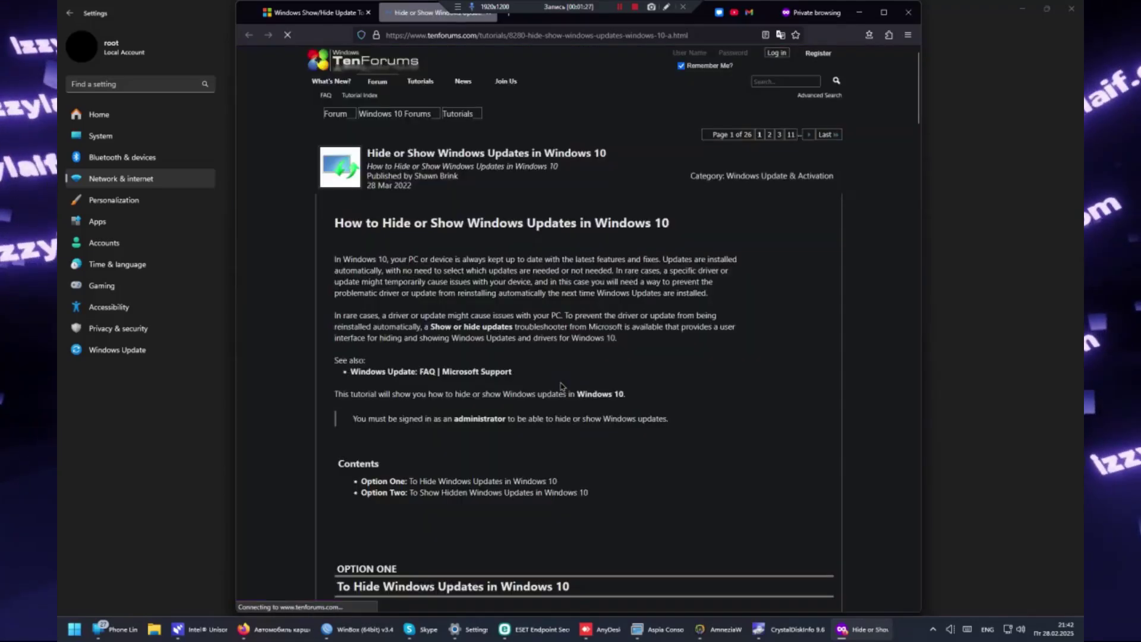
scroll(659, 452, "down", 2)
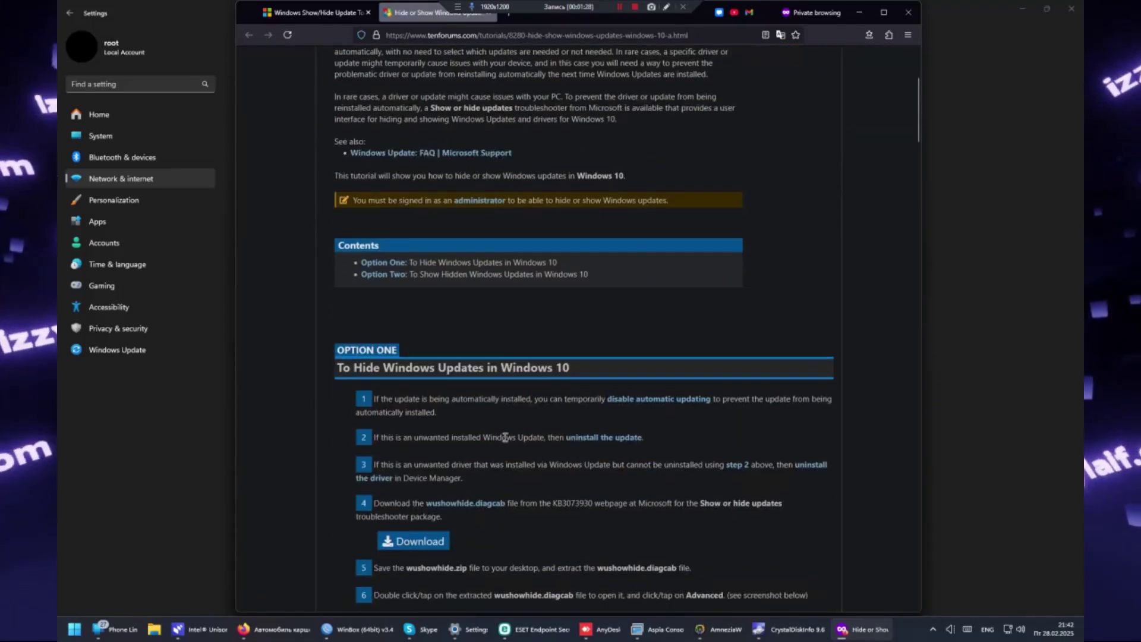
left_click(413, 541)
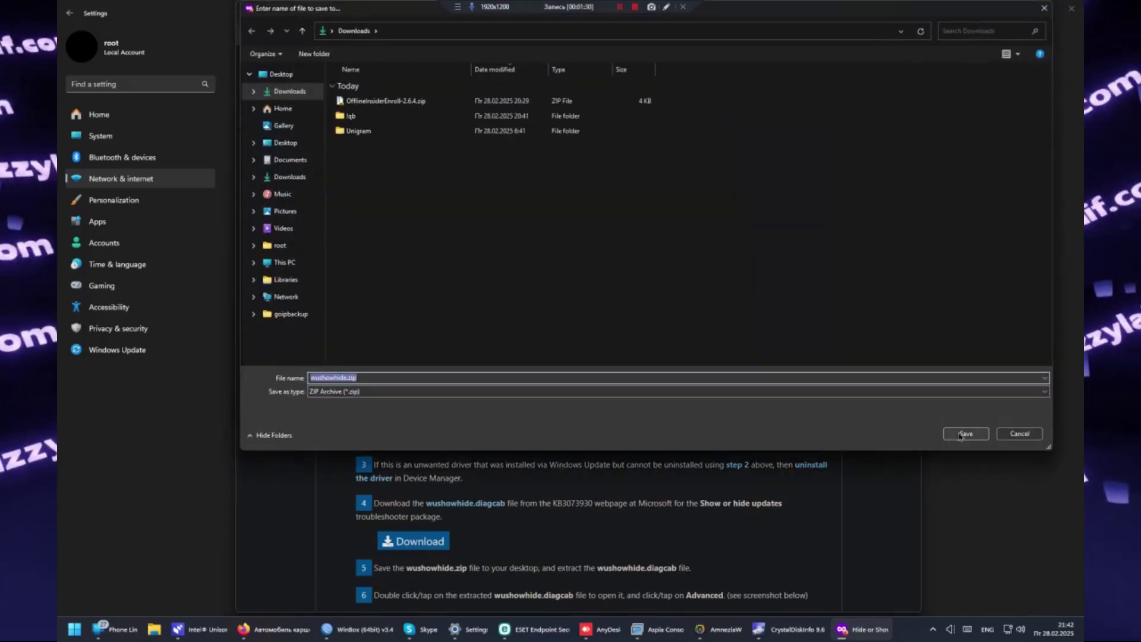
Step: Save wushowhide.zip, extract wushowhide.diagcab into Downloads with NanaZip, and open Downloads in File Explorer
left_click(960, 433)
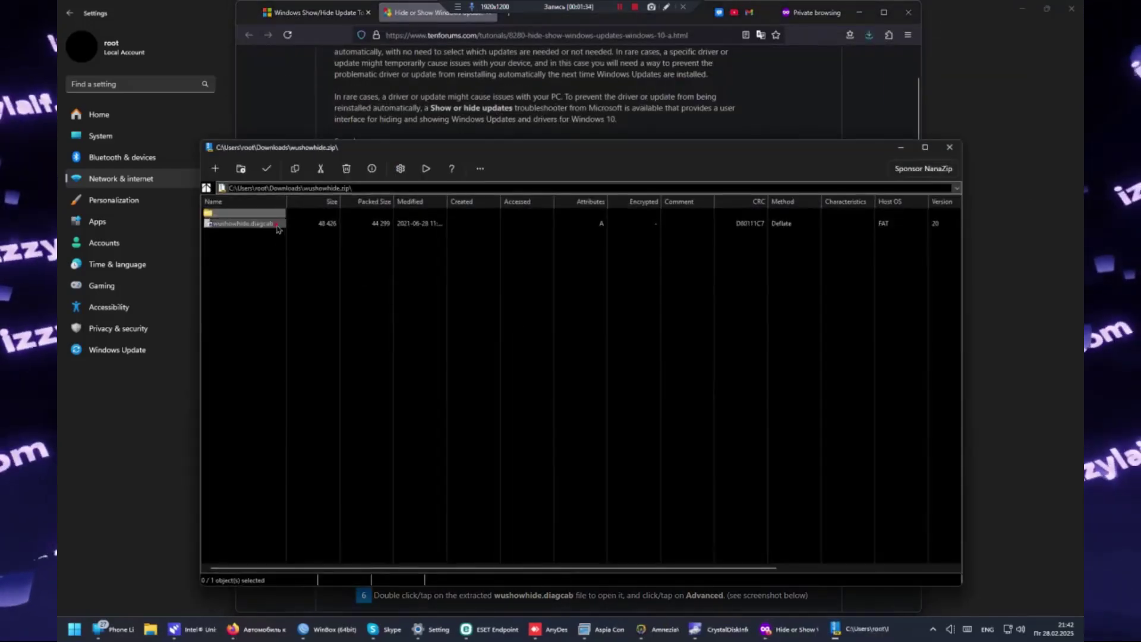
double_click(244, 222)
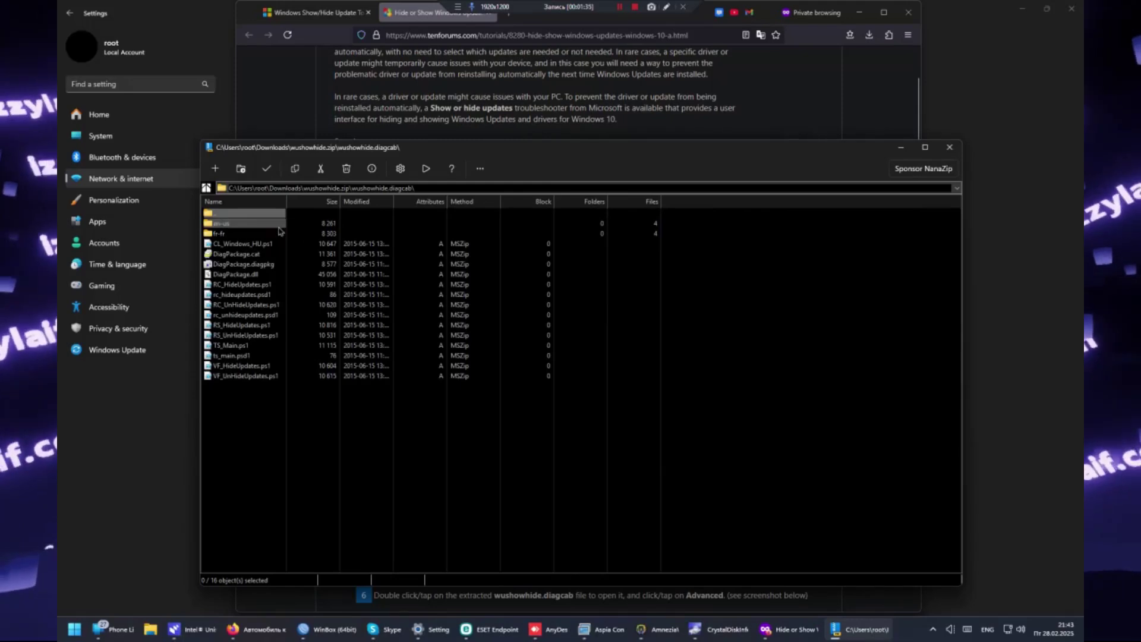
double_click(262, 213)
left_click(241, 168)
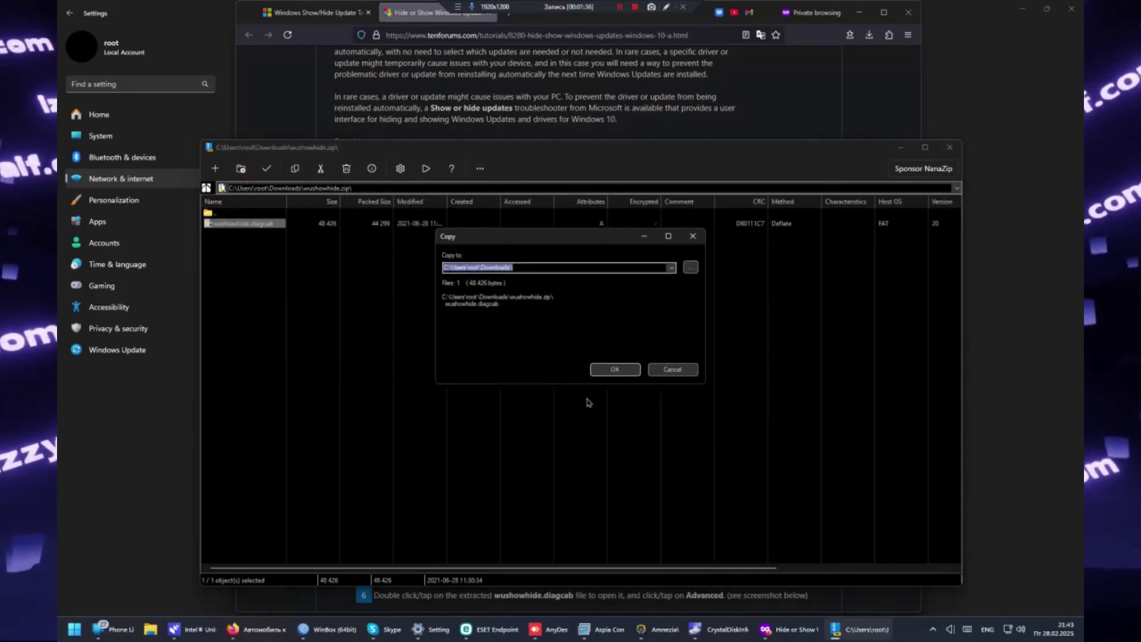
left_click(616, 370)
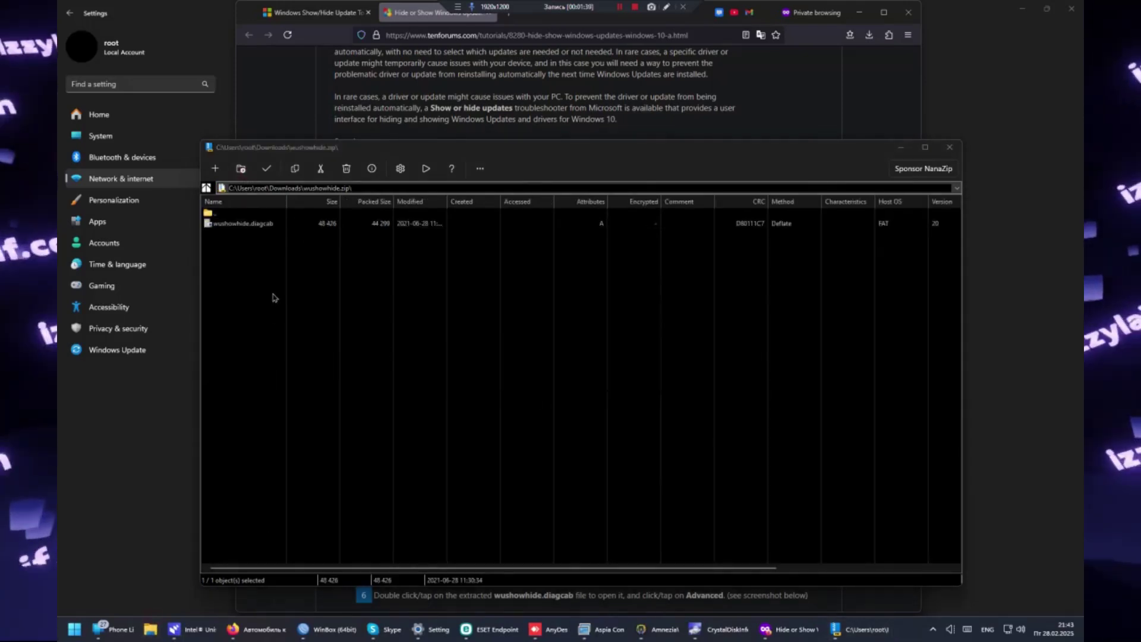
key("super+e")
left_click(367, 194)
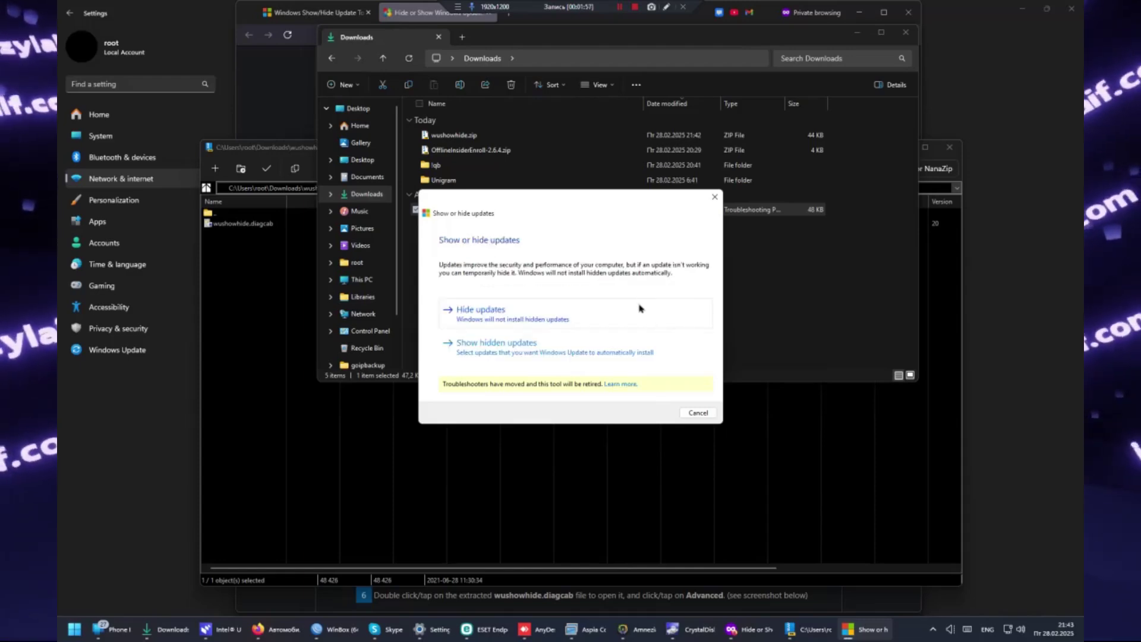
Step: Hide the Intel Display 32.0.101.6097 driver update, confirm the fix, and close the troubleshooter
left_click(640, 308)
left_click(654, 412)
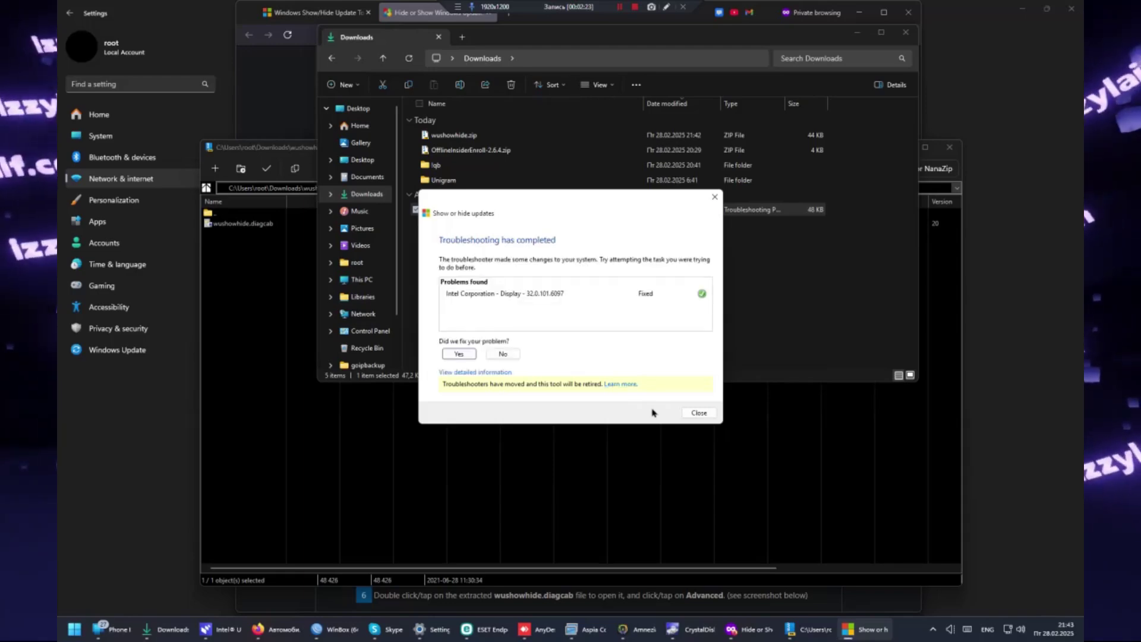
left_click(466, 357)
left_click(589, 357)
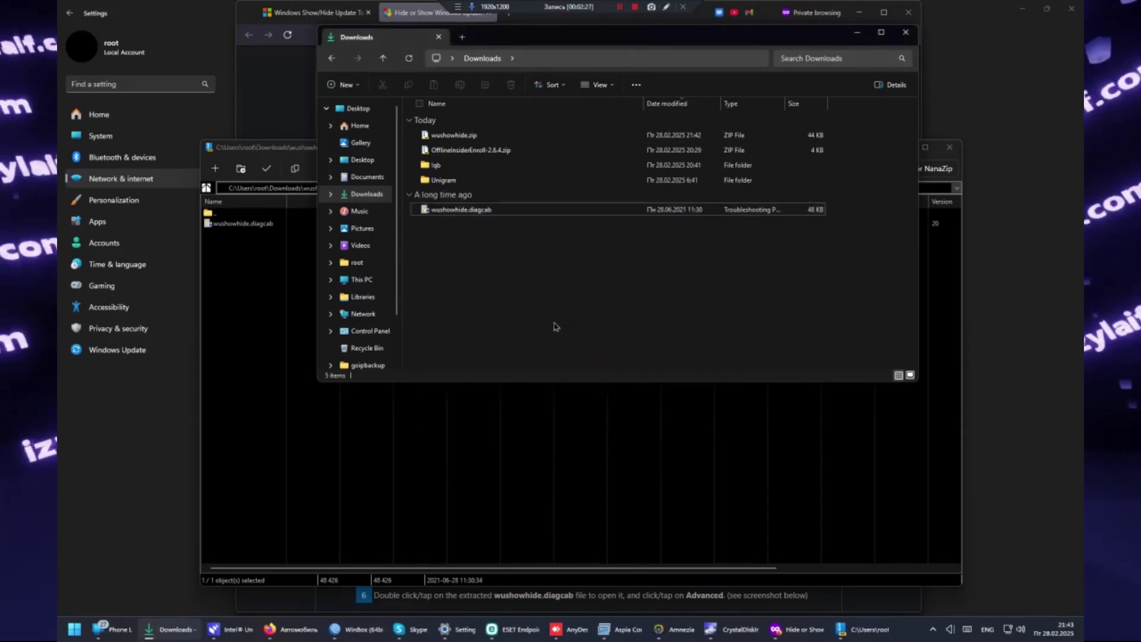
Step: Resume Windows updates in Settings so it checks again and reports up to date
left_click(462, 629)
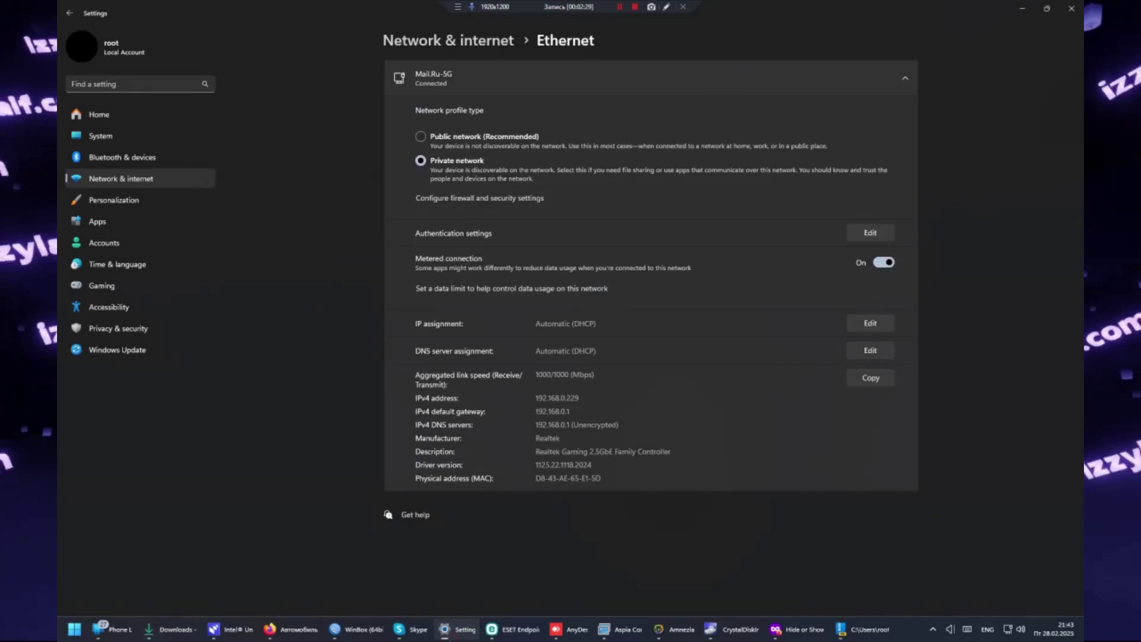
left_click(117, 349)
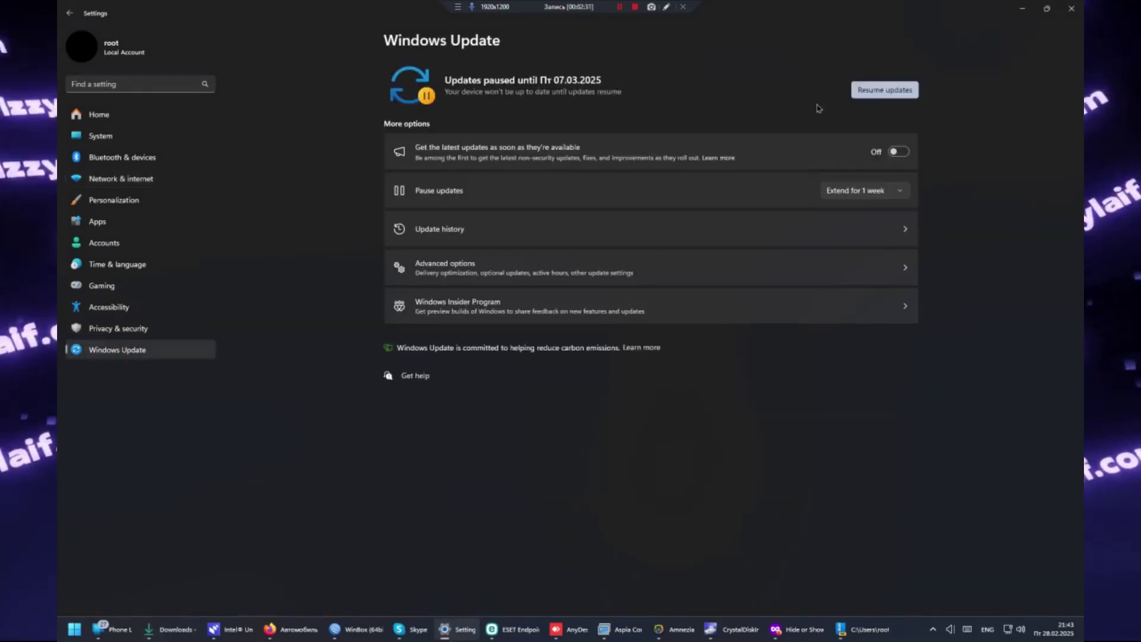
left_click(884, 90)
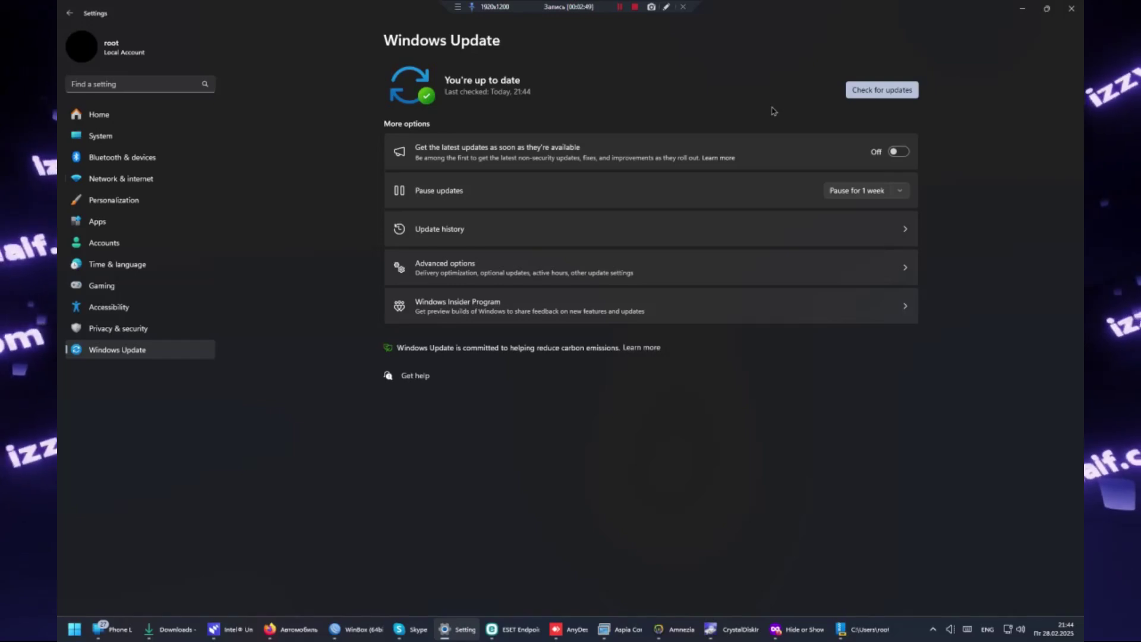
Step: Review the advanced update options and Ethernet settings, then return to Windows Update
left_click(391, 282)
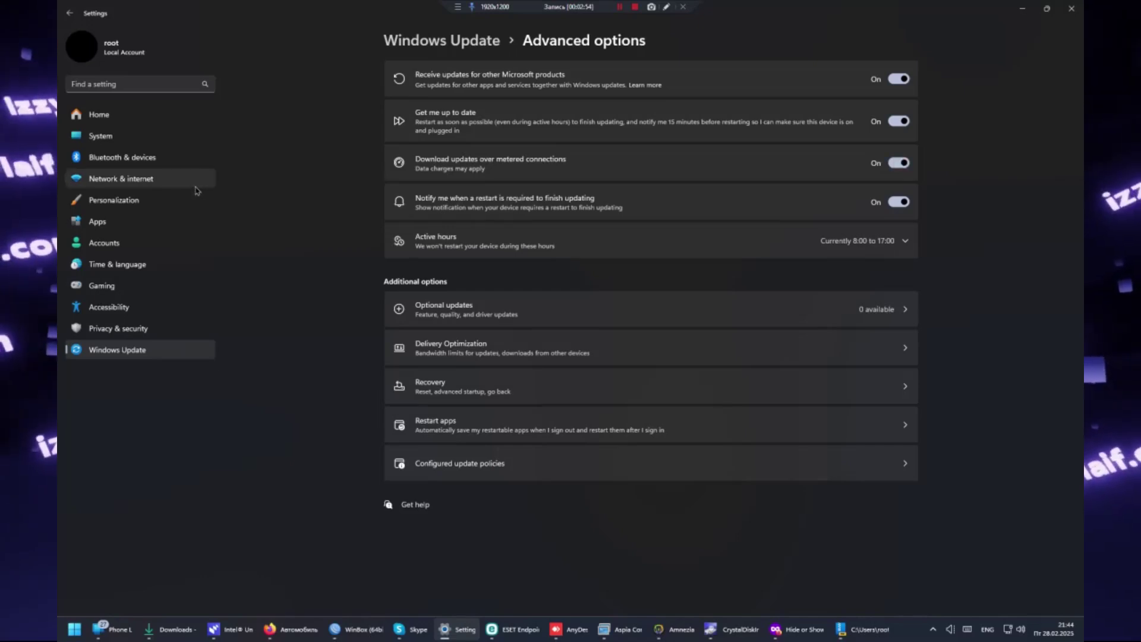
left_click(143, 179)
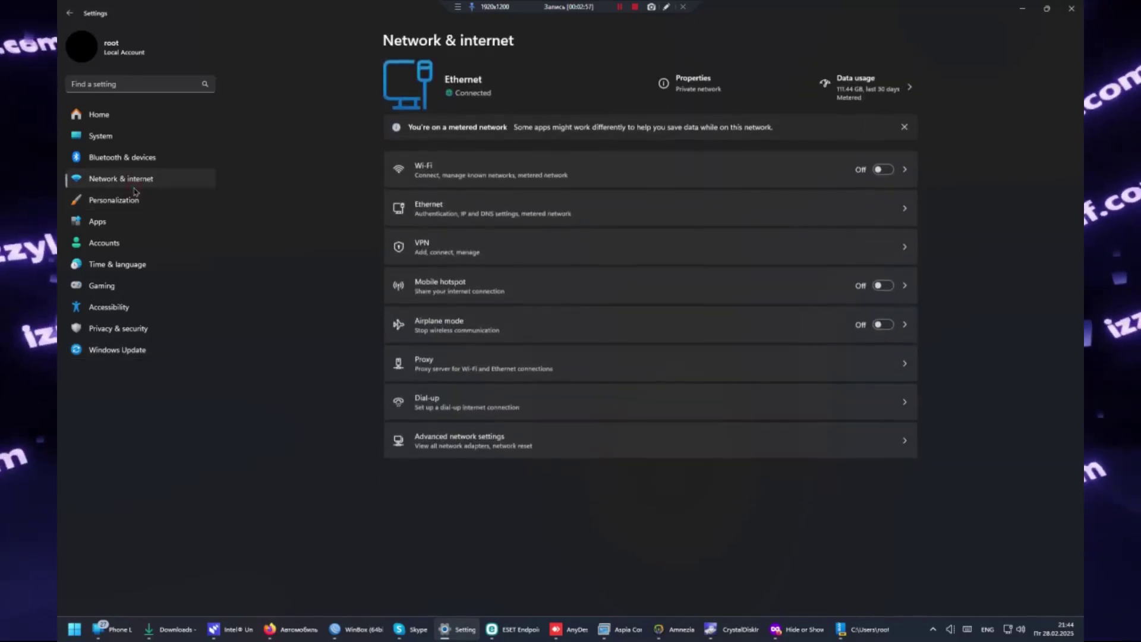
left_click(451, 207)
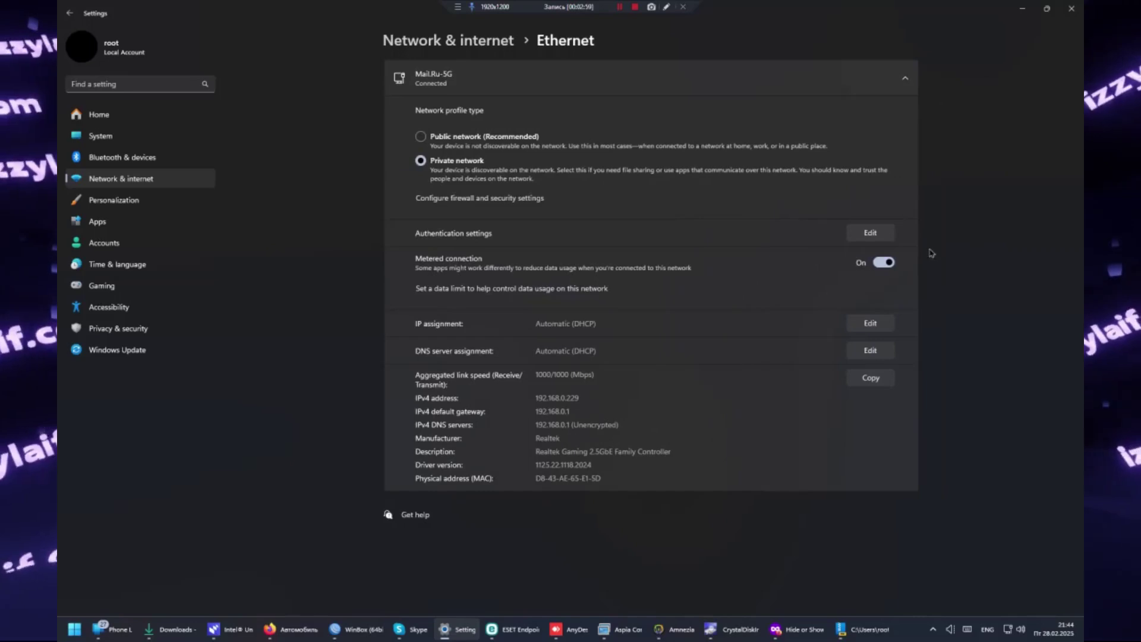
left_click(186, 355)
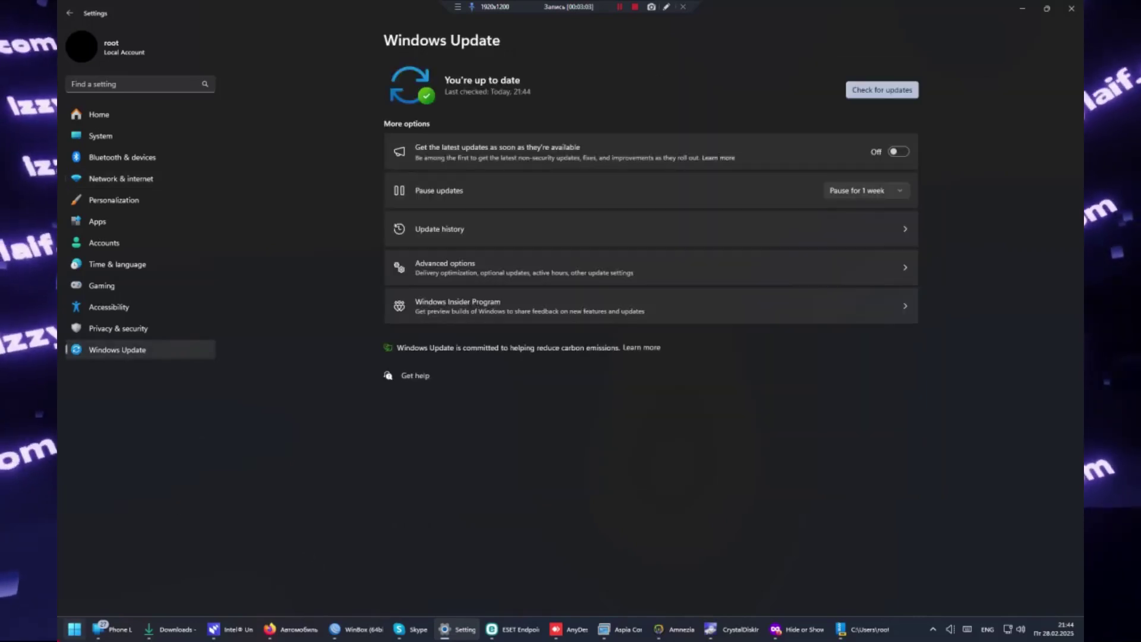
Step: Run OfflineInsiderEnroll.cmd from the Desktop as administrator
left_click(74, 629)
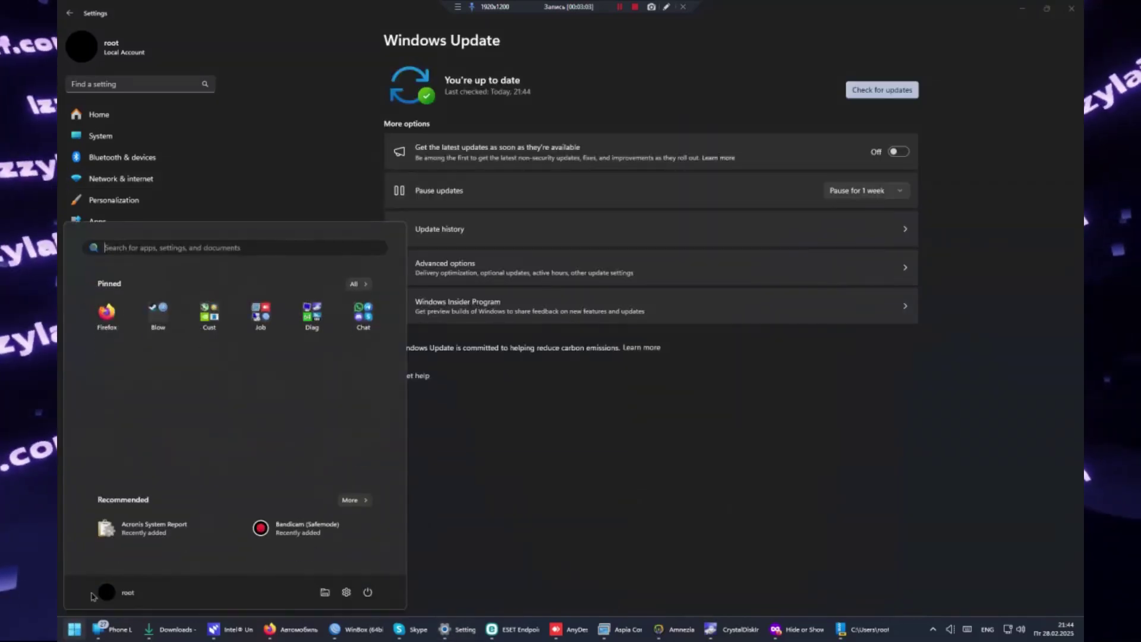
left_click(324, 592)
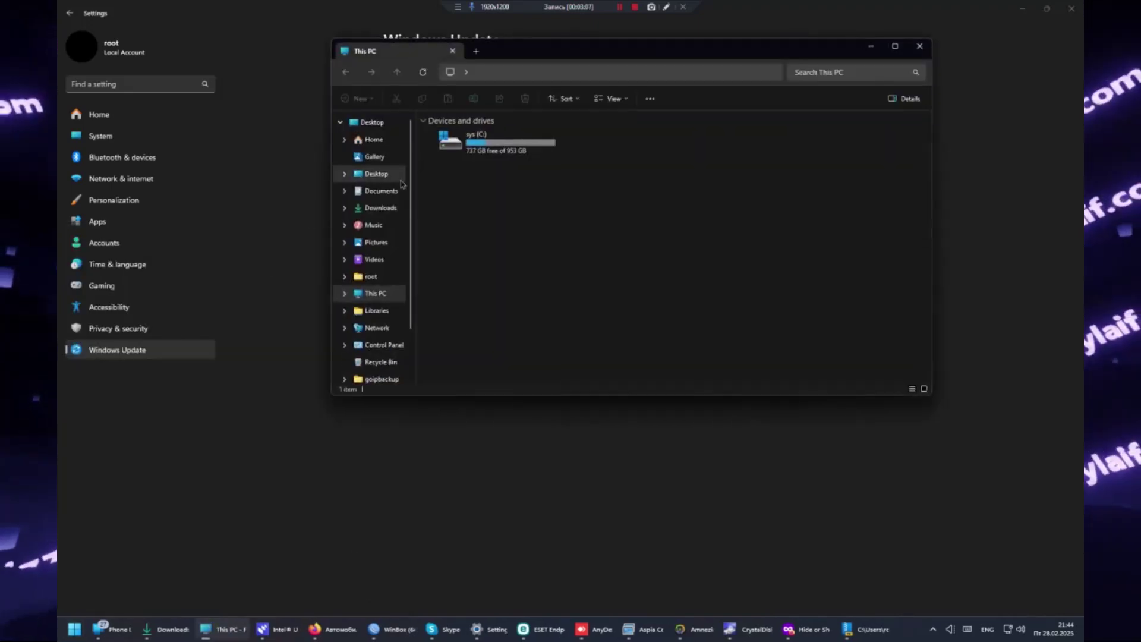
left_click(400, 174)
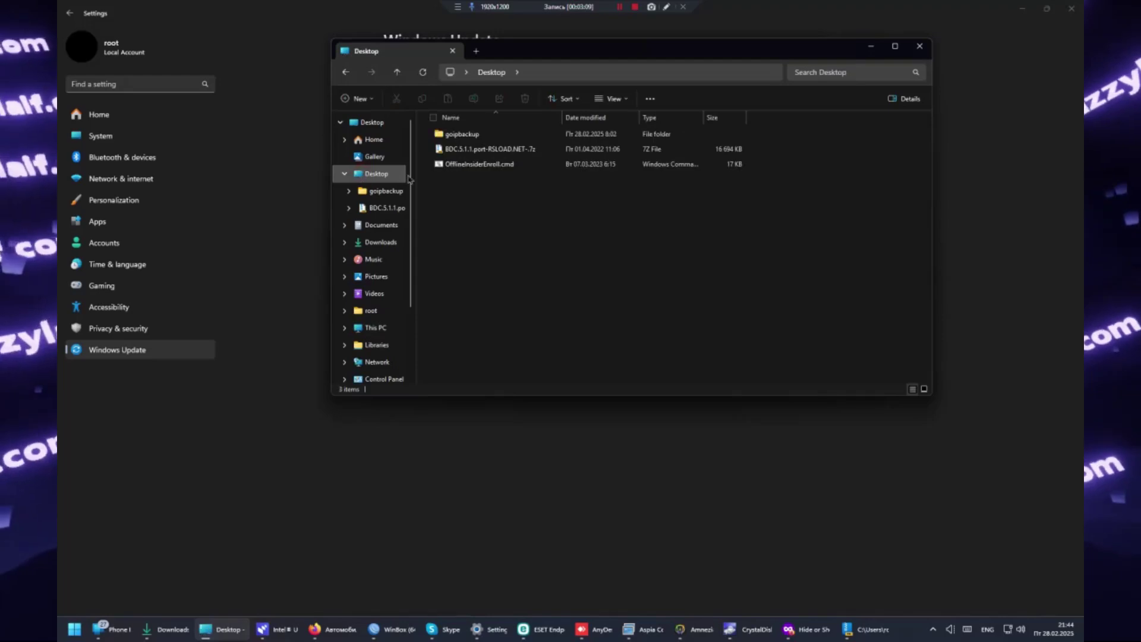
left_click(447, 169)
right_click(447, 171)
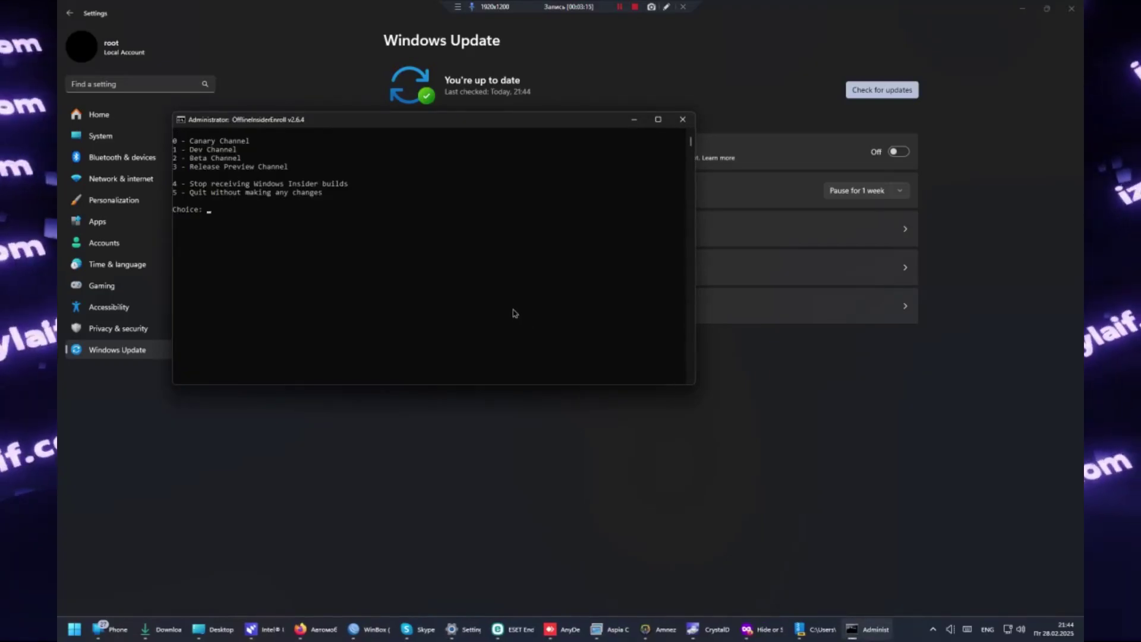
Step: Choose option 4 to stop Insider builds and answer y to reboot
type("4")
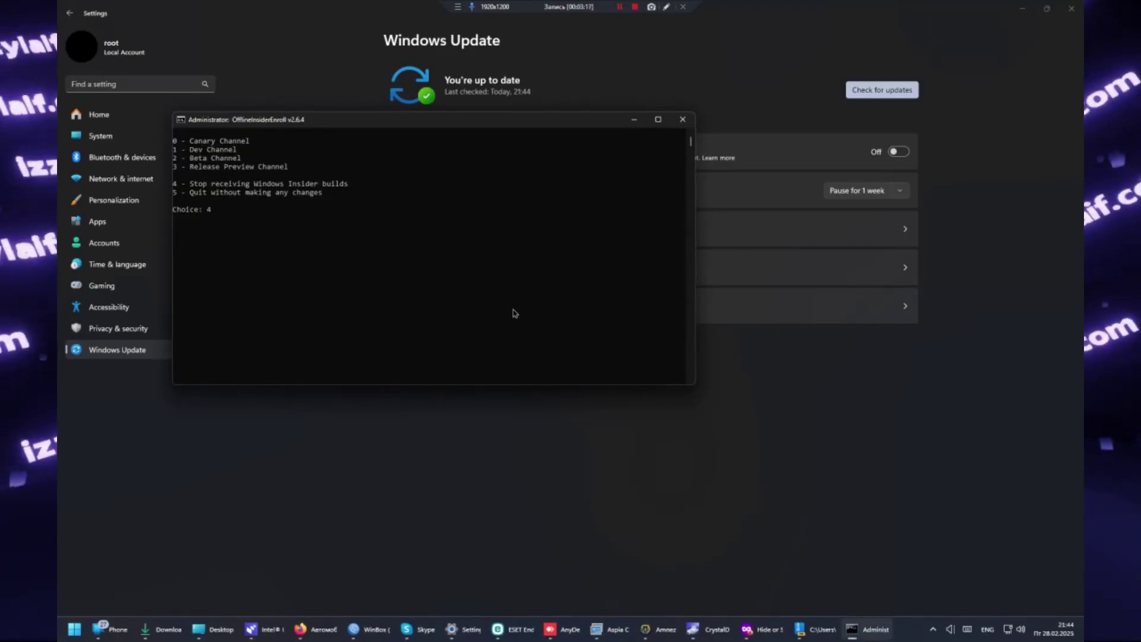
key("Return")
type("y")
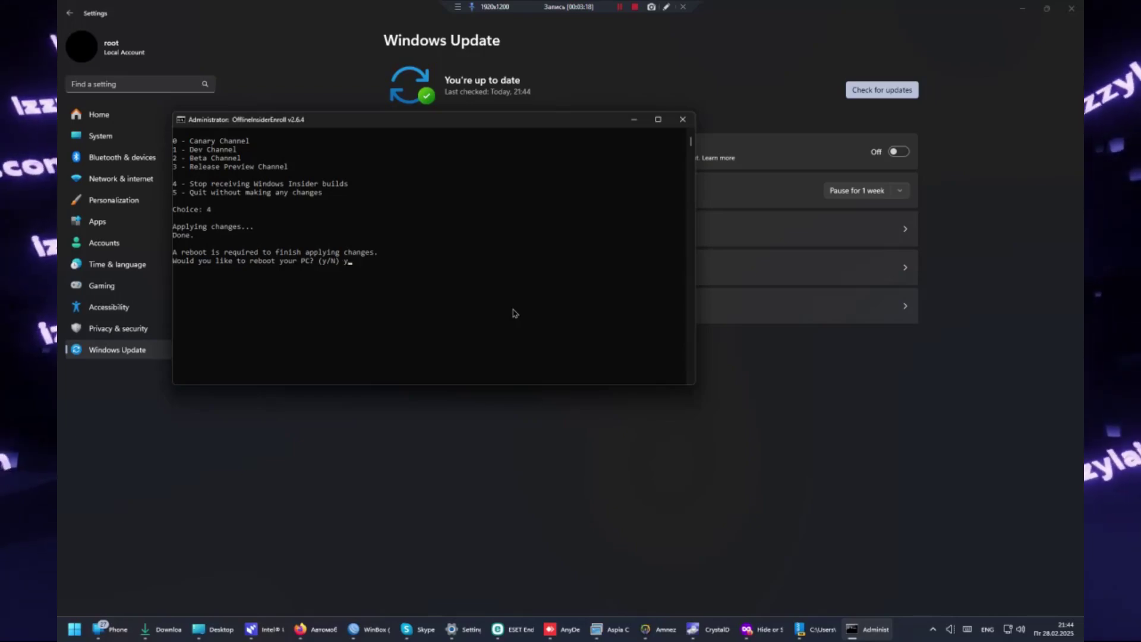